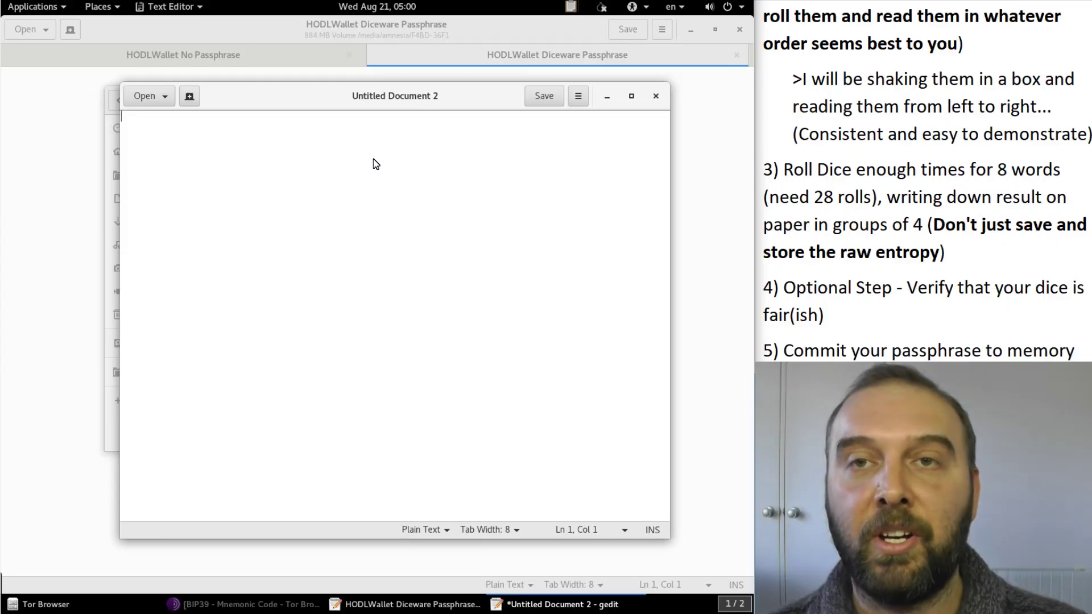
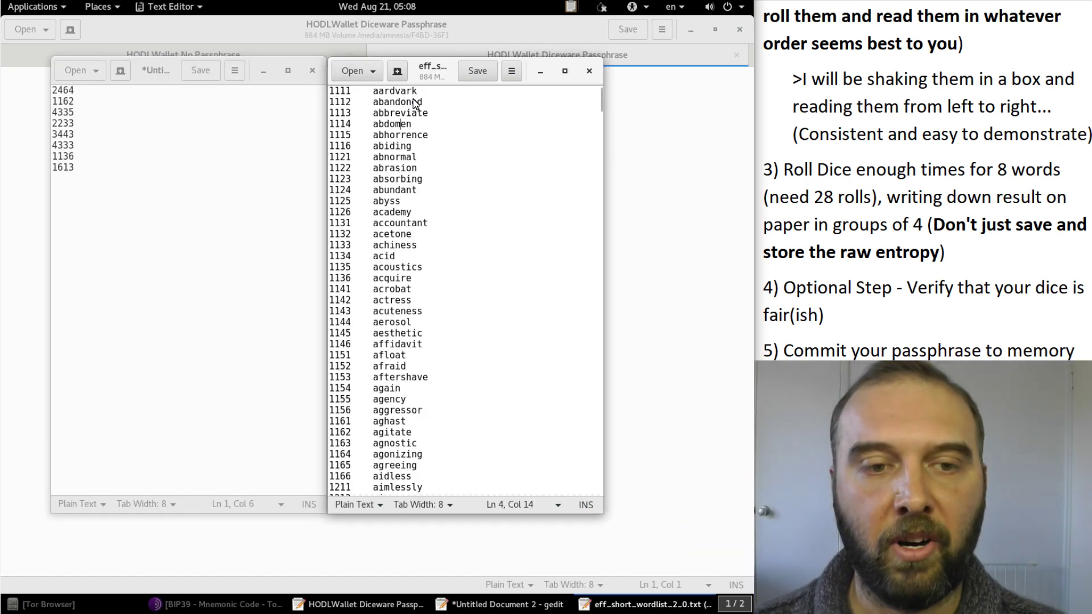
# Step: Look up dice group 2464 in the wordlist, finding its word 'elusive'
pyautogui.doubleClick(64, 91)
pyautogui.hotkey('ctrl', 'c')
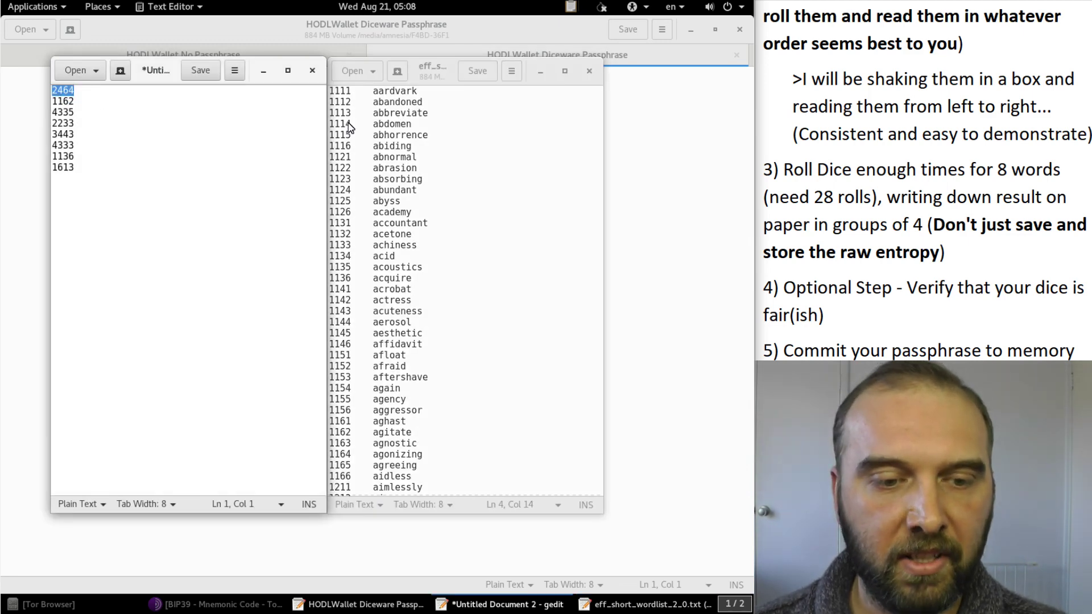
pyautogui.click(476, 163)
pyautogui.hotkey('ctrl', 'f')
pyautogui.hotkey('ctrl', 'v')
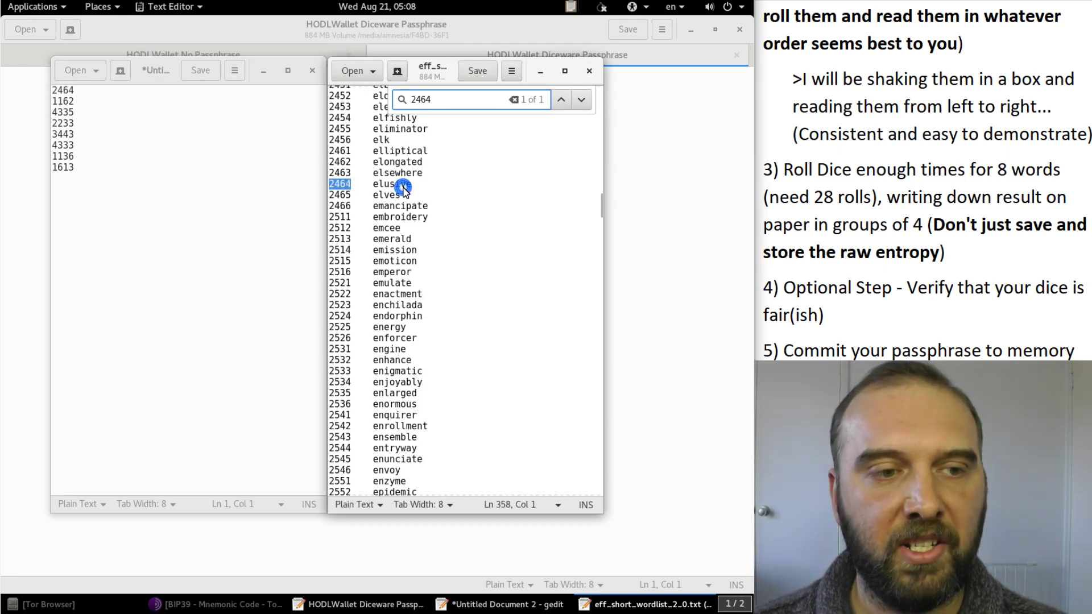
pyautogui.doubleClick(392, 184)
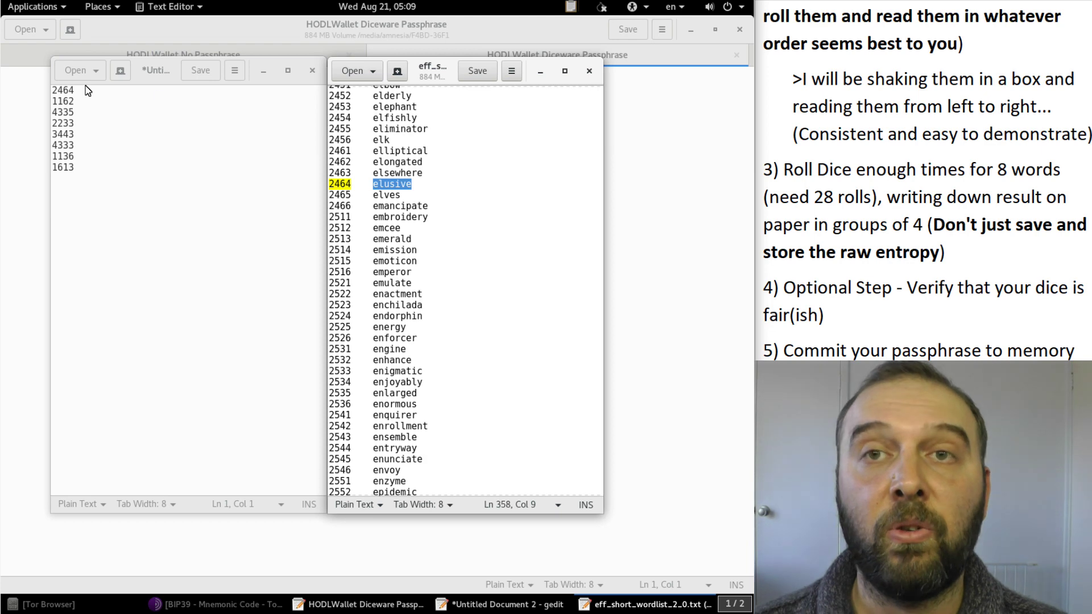
pyautogui.click(102, 91)
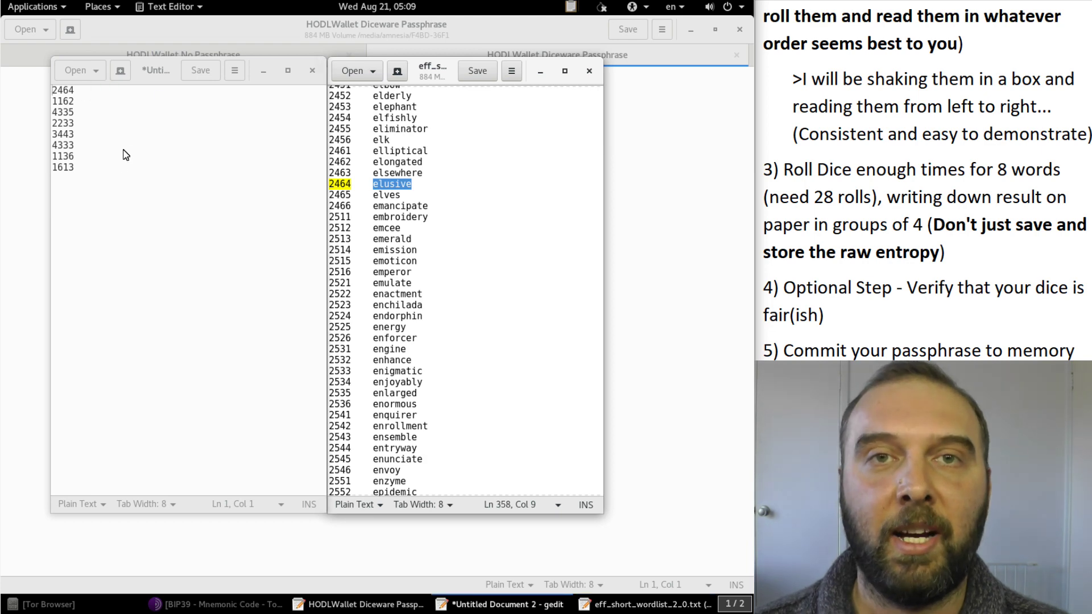
pyautogui.click(93, 170)
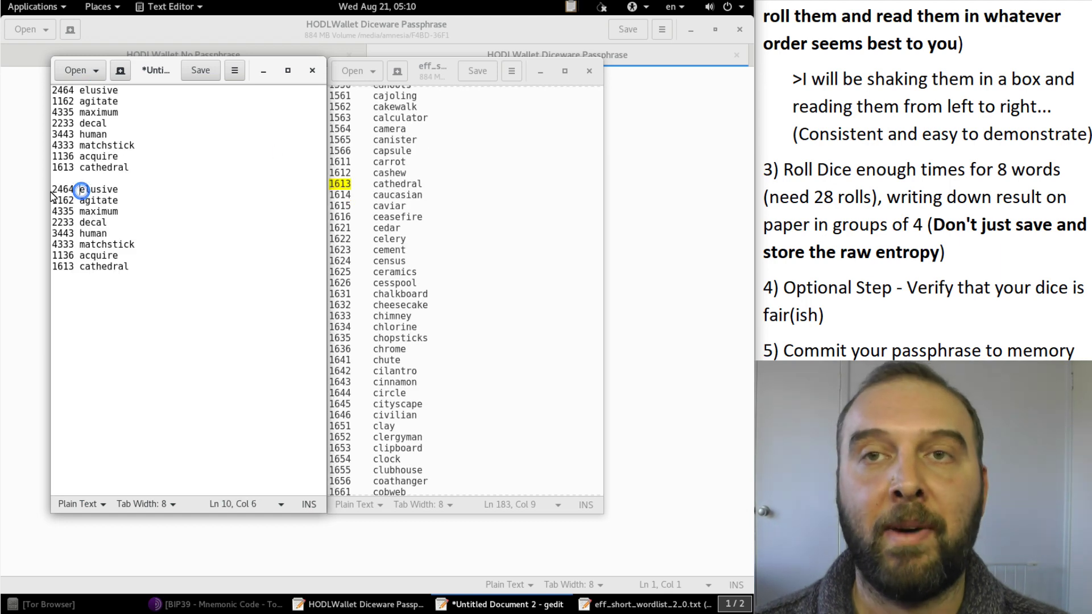
pyautogui.press('Delete')
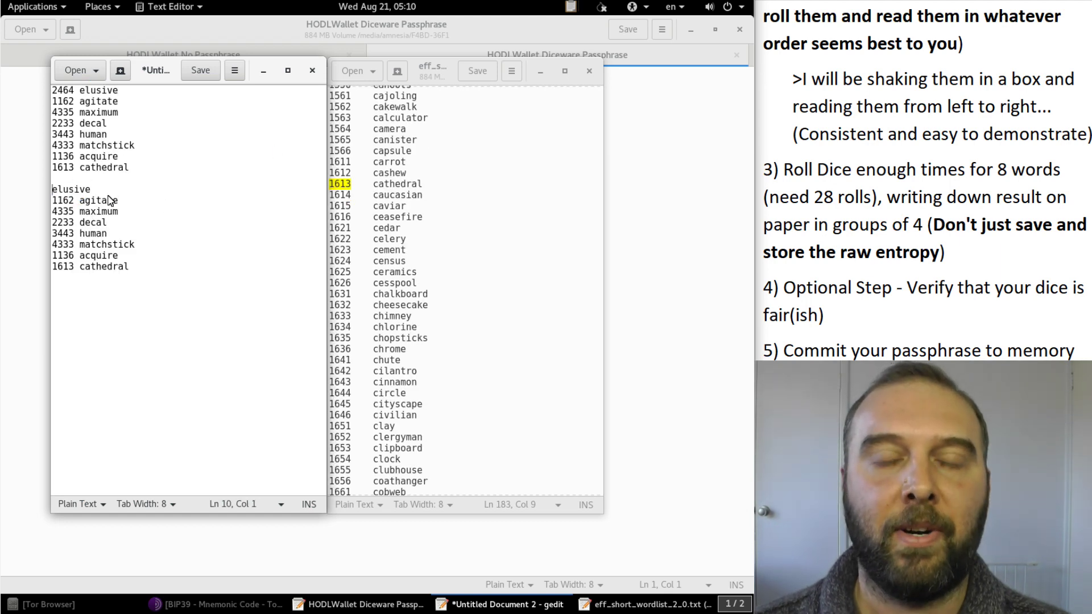
pyautogui.moveTo(80, 201); pyautogui.dragTo(91, 190)
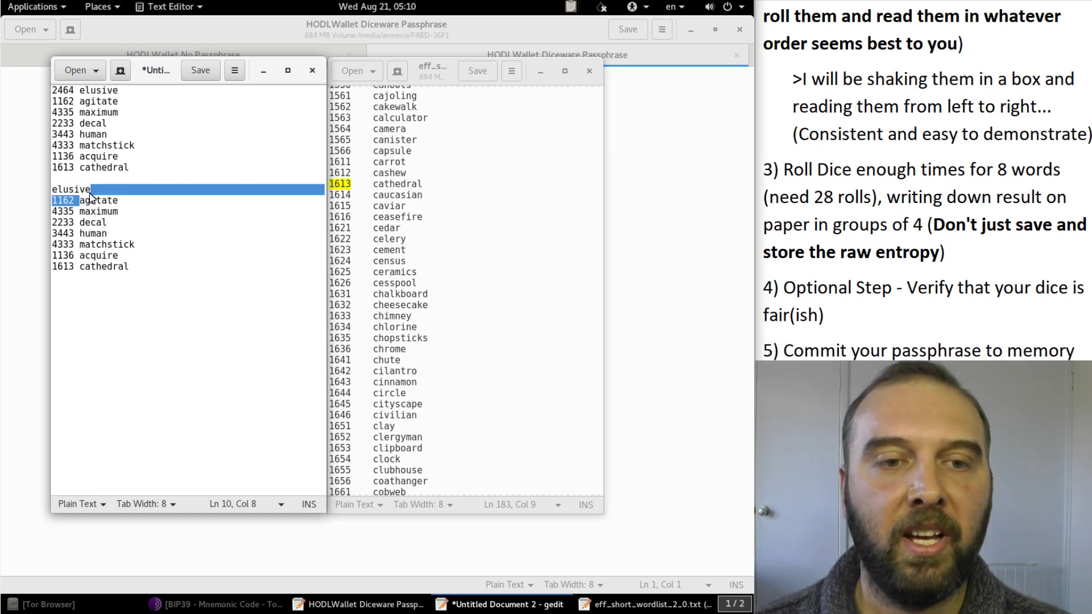
pyautogui.keyDown('shift'); pyautogui.click(125, 226); pyautogui.keyUp('shift')
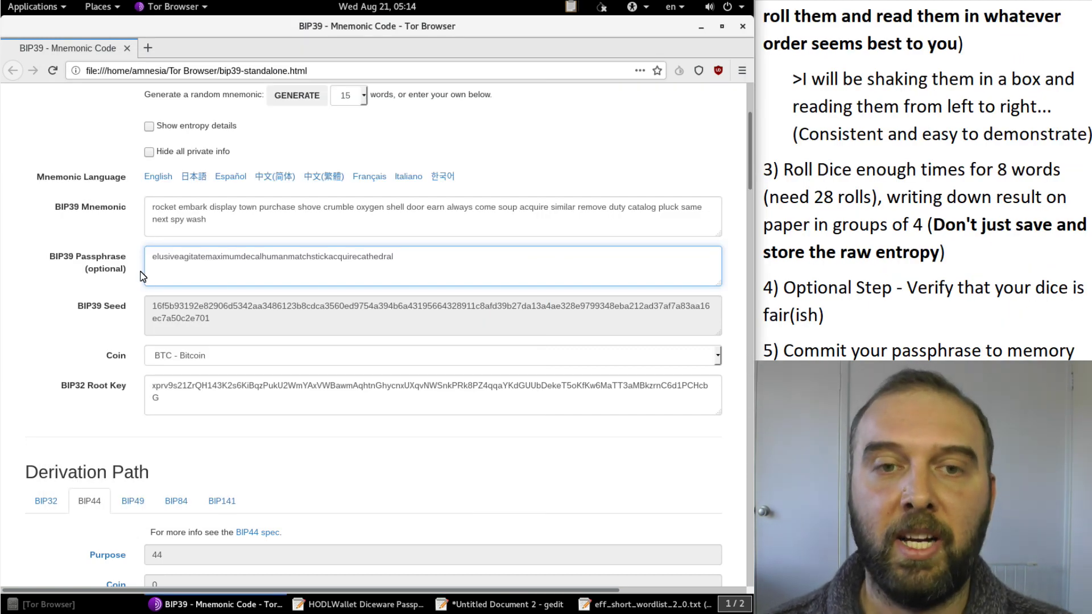
pyautogui.click(128, 256)
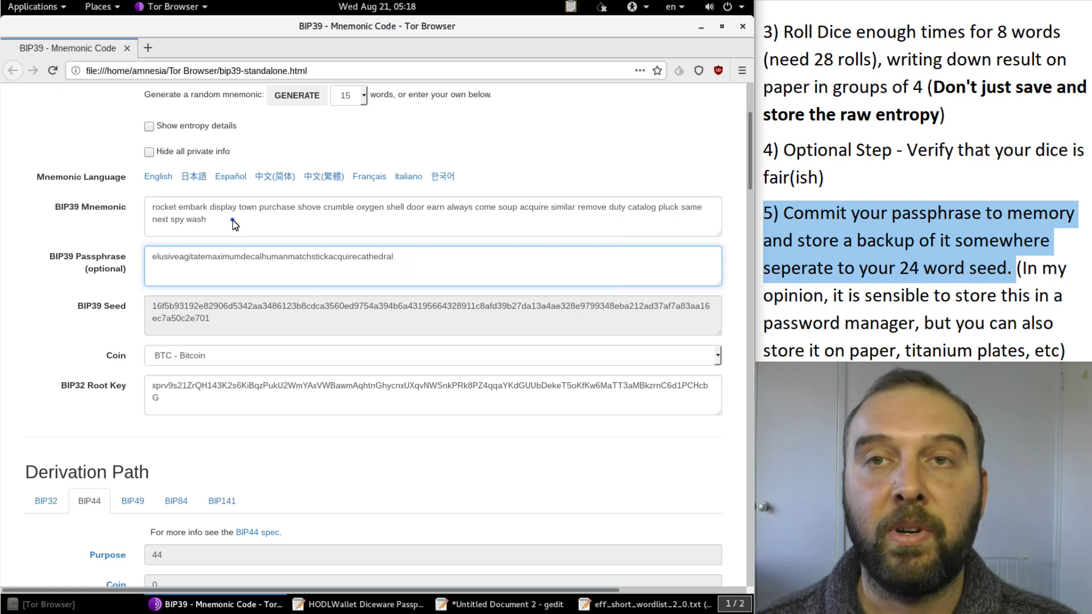
pyautogui.click(203, 220)
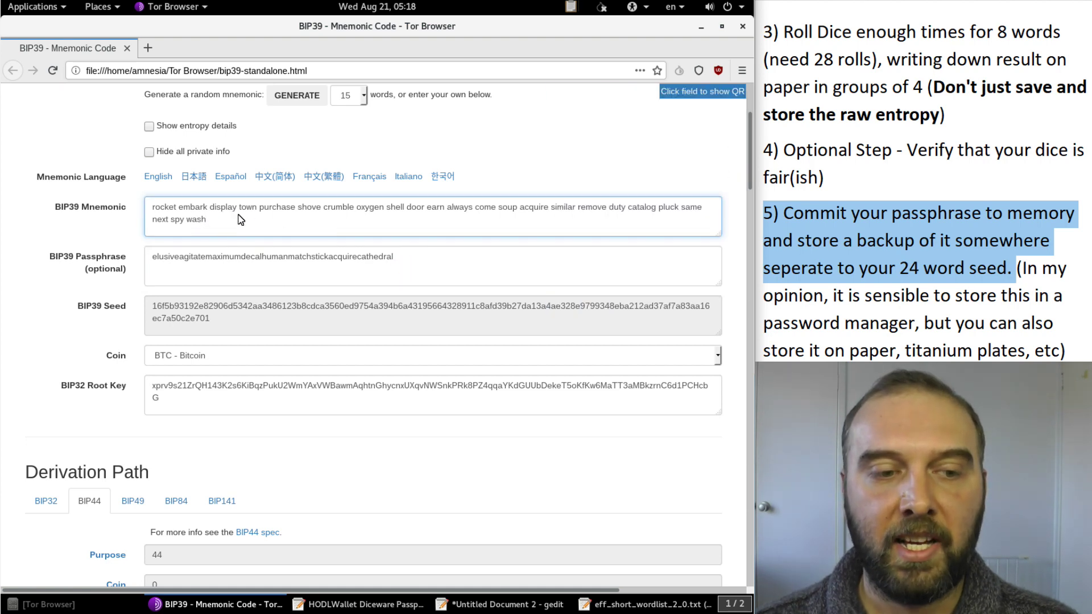
pyautogui.doubleClick(194, 221)
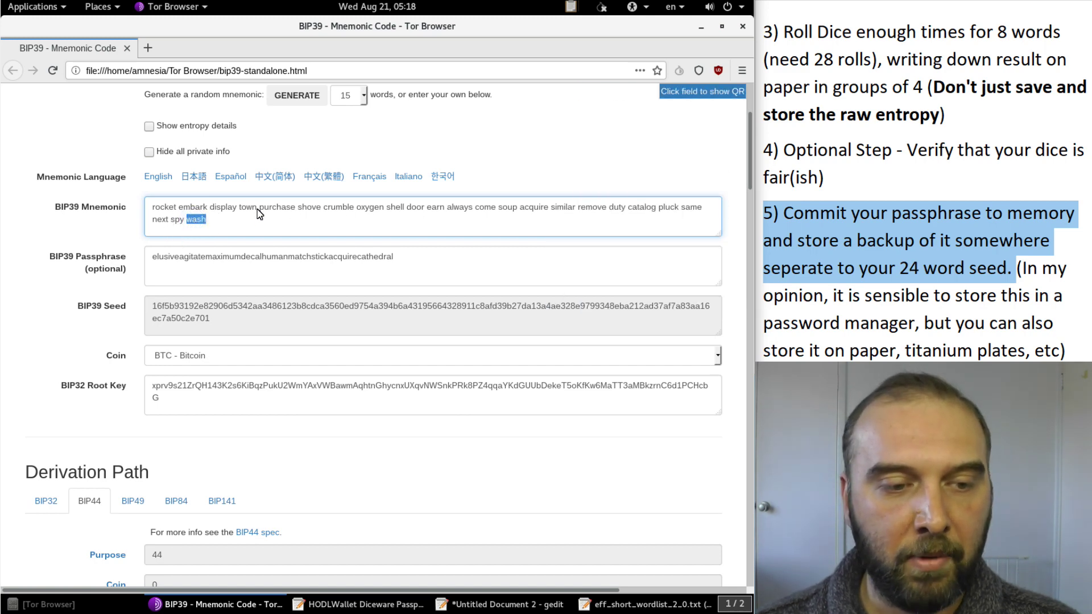
pyautogui.click(398, 258)
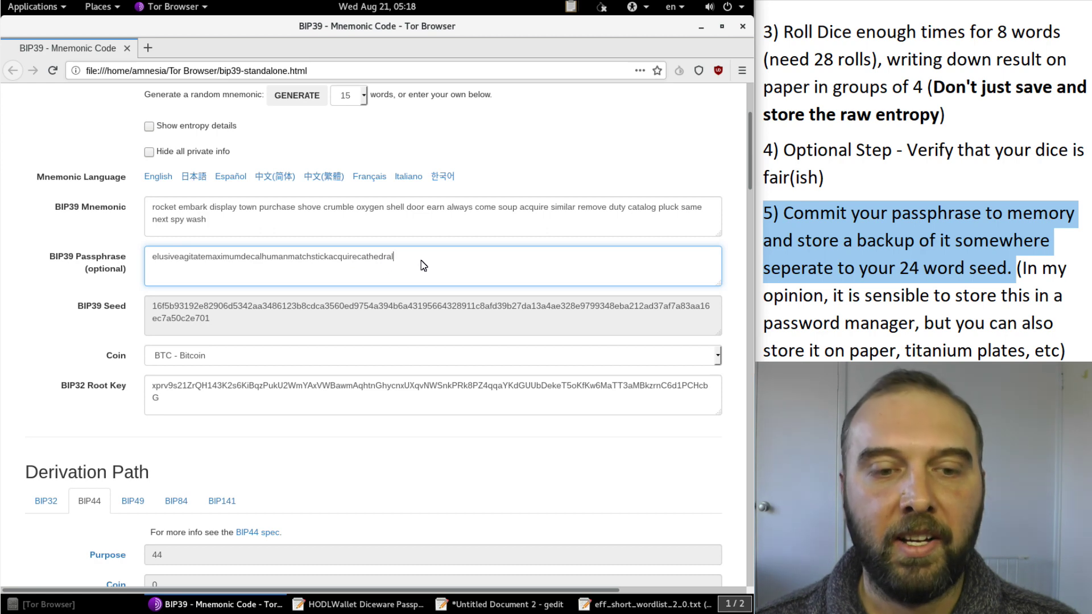
pyautogui.scroll(-2, 422, 265)
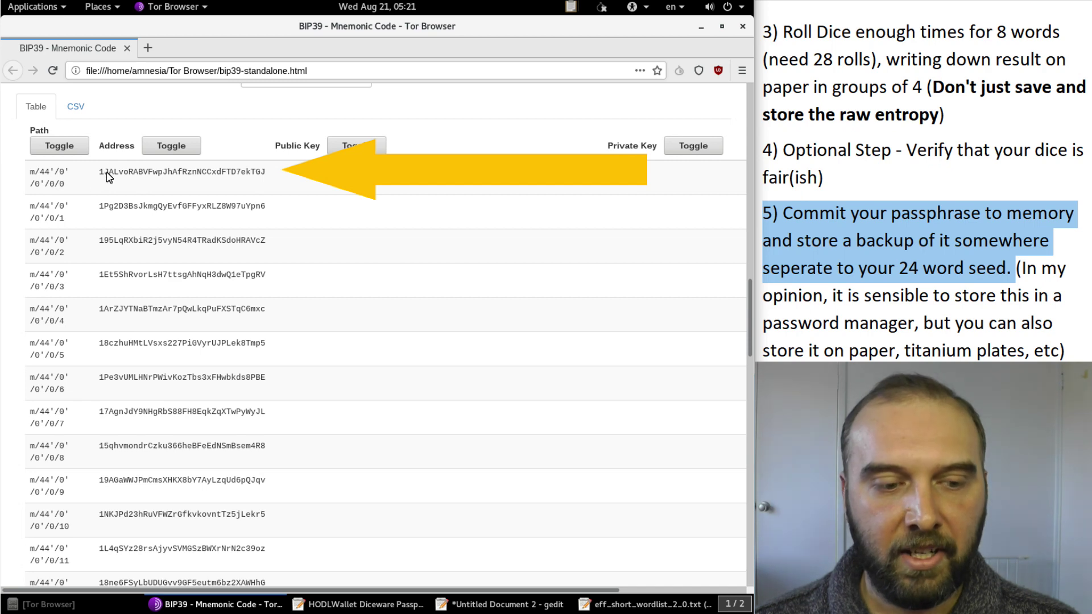
# Step: Select the first derived address, m/44'/0'/0'/0/0, to display its QR code
pyautogui.click(108, 177)
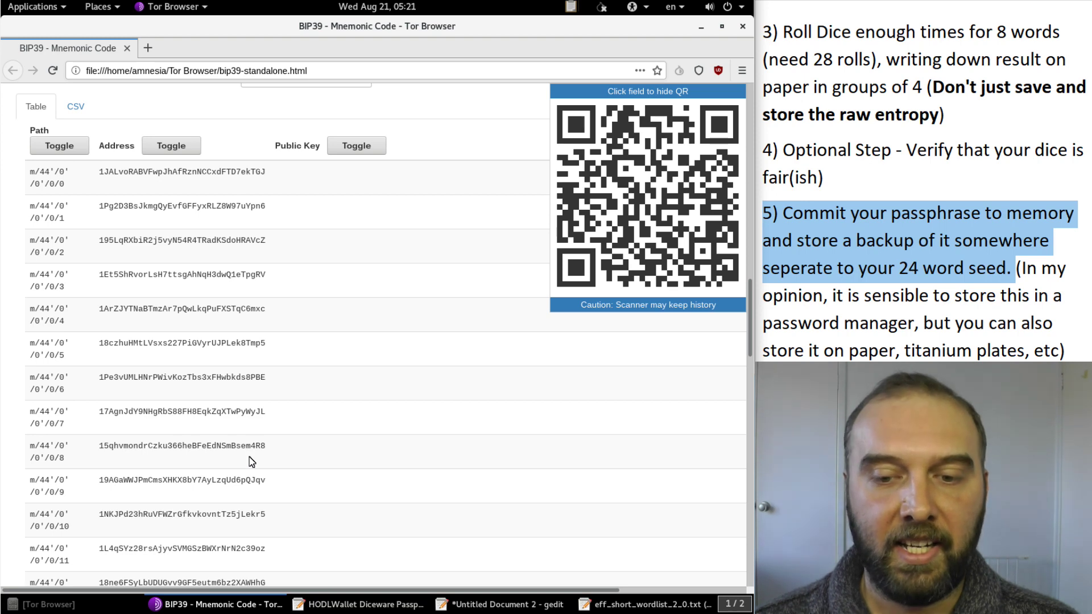
pyautogui.scroll(1, 249, 449)
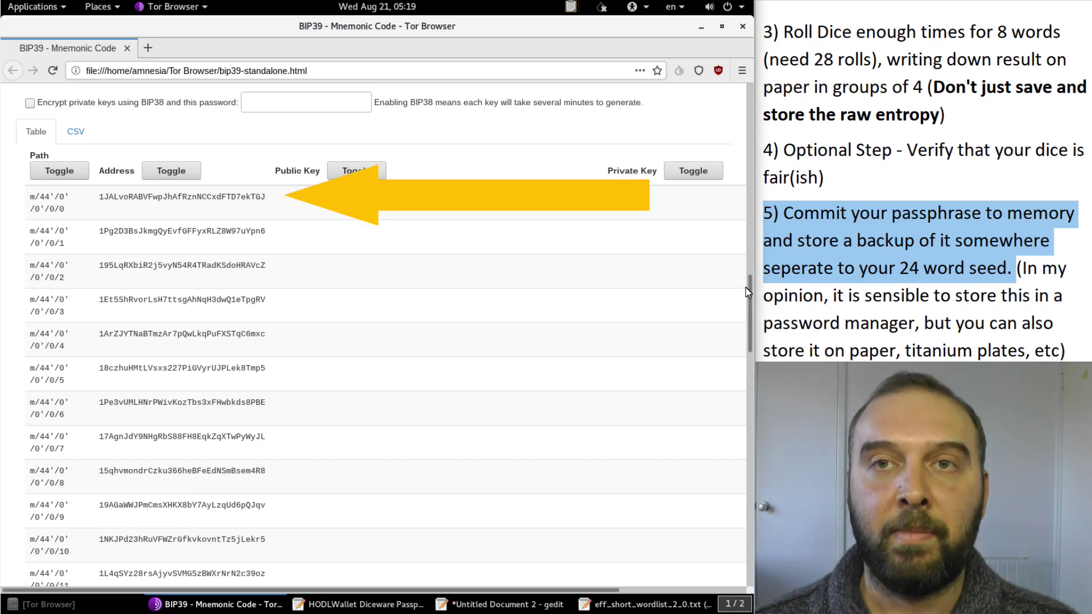
pyautogui.moveTo(747, 293); pyautogui.dragTo(749, 184)
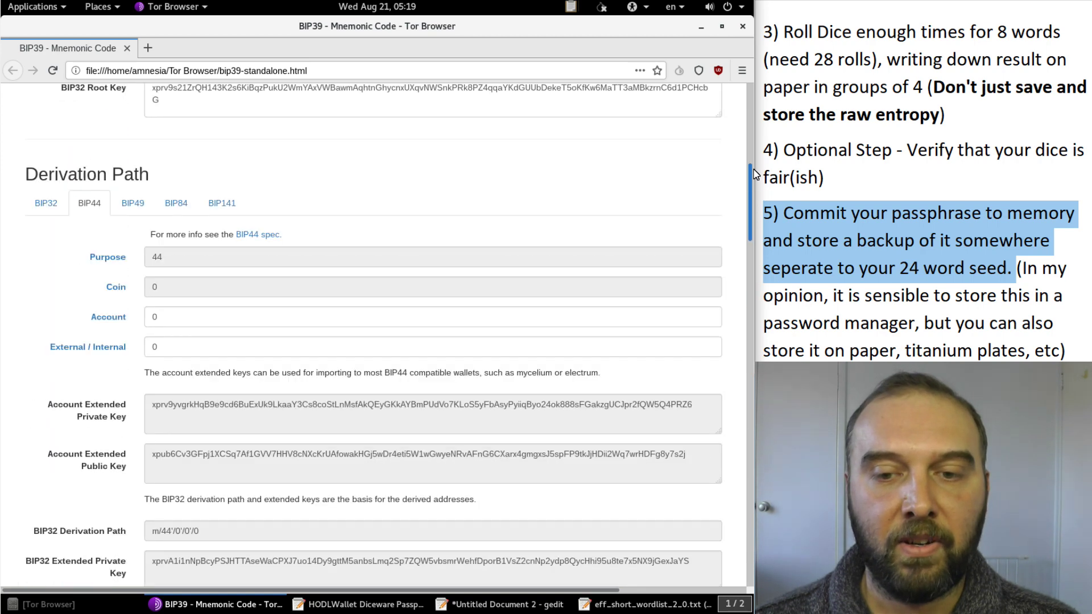
pyautogui.scroll(3, 325, 324)
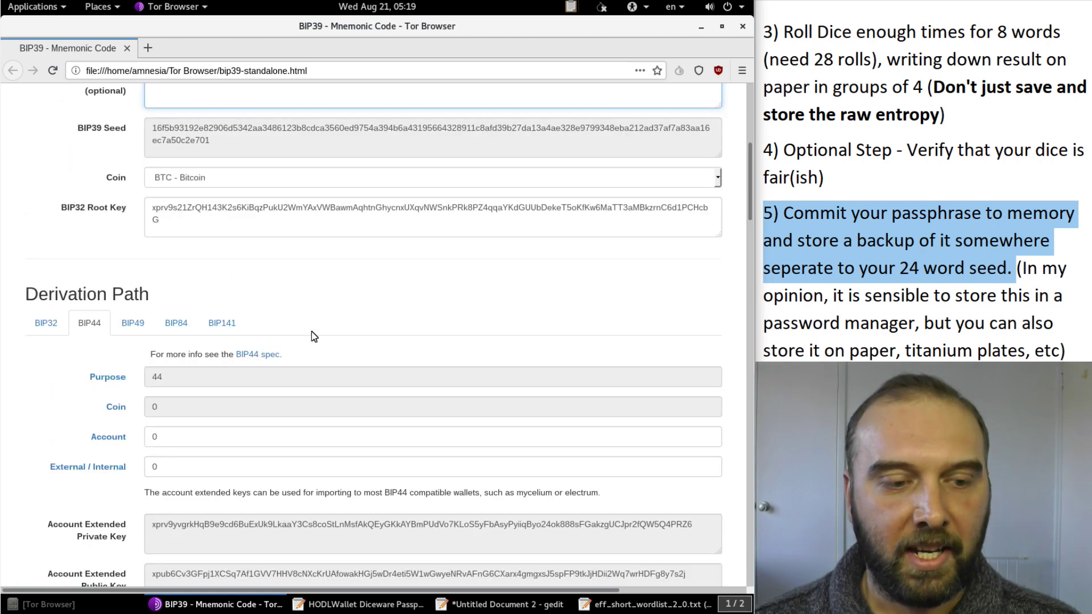
# Step: Place the caret at the end of the BIP39 passphrase, ready to append a space
pyautogui.click(405, 163)
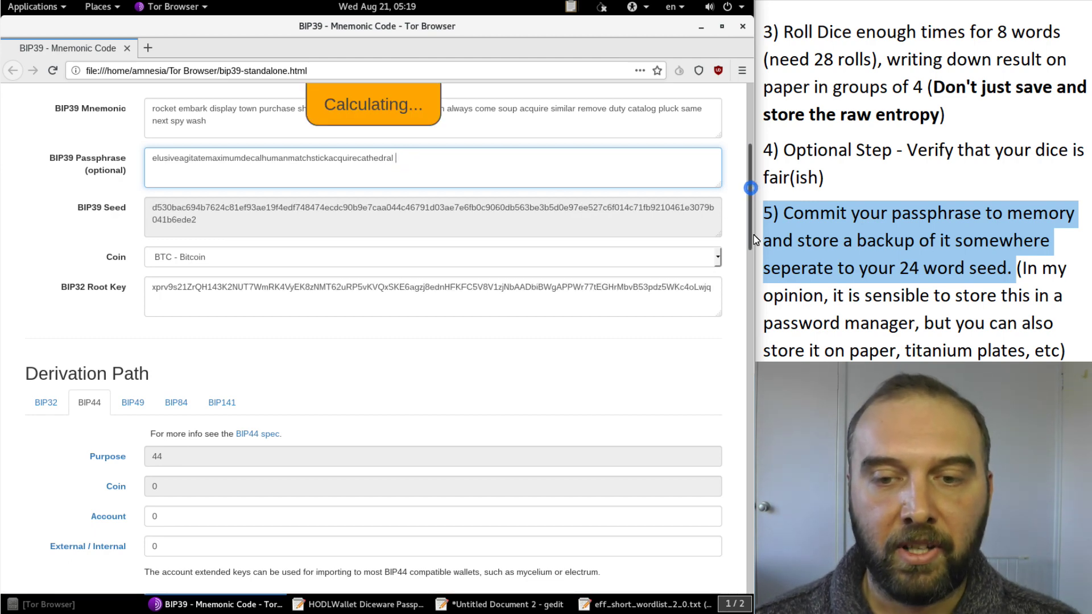
pyautogui.moveTo(751, 192); pyautogui.dragTo(748, 349)
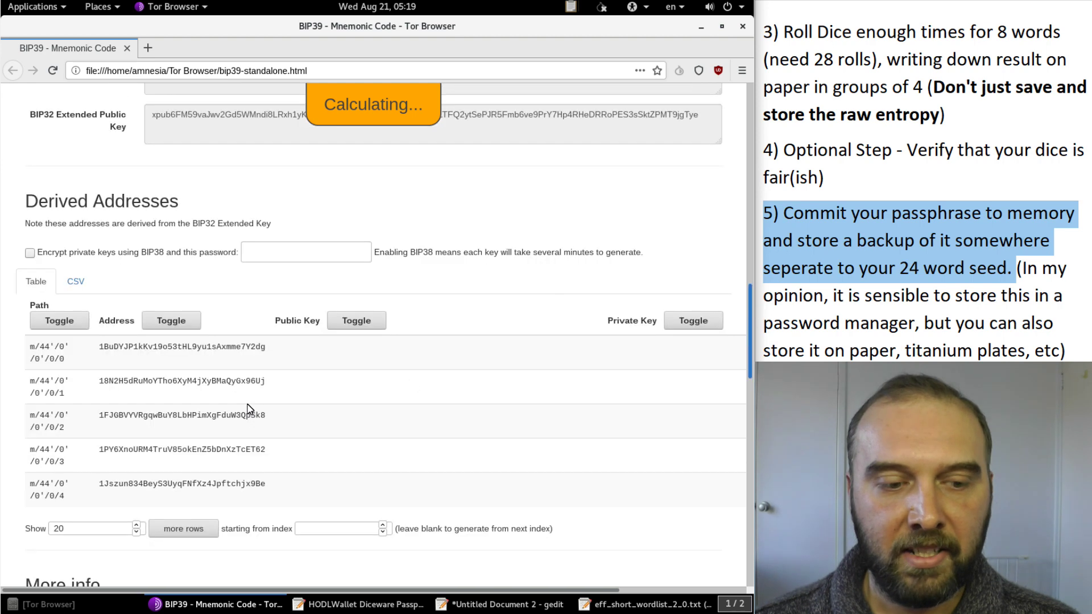